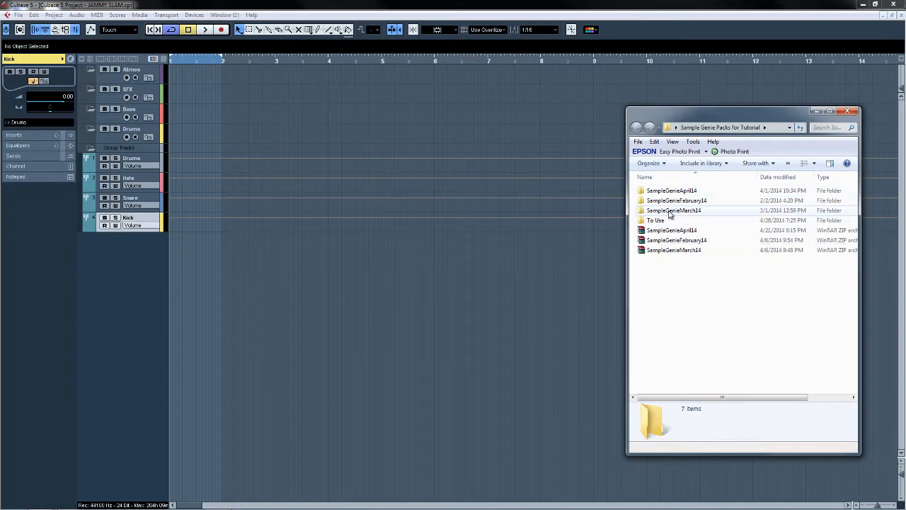
Import all 16 samples from the To Use folder at the project start, placing each one on a different track
double_click(657, 221)
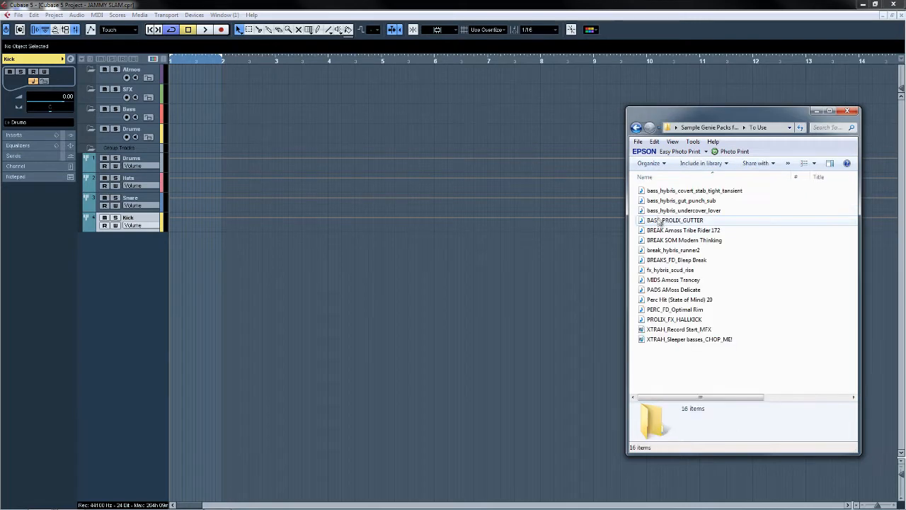
click(680, 192)
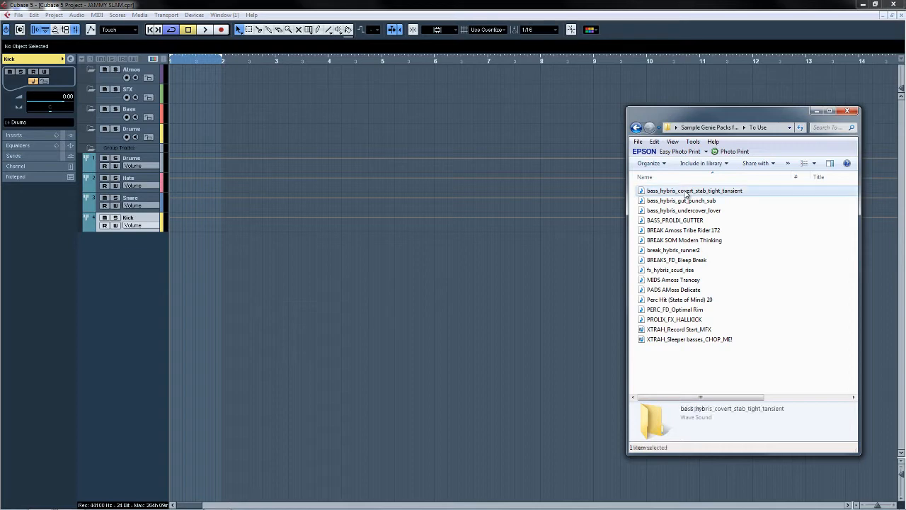
ctrl+click(691, 340)
click(685, 383)
click(674, 193)
shift+click(680, 339)
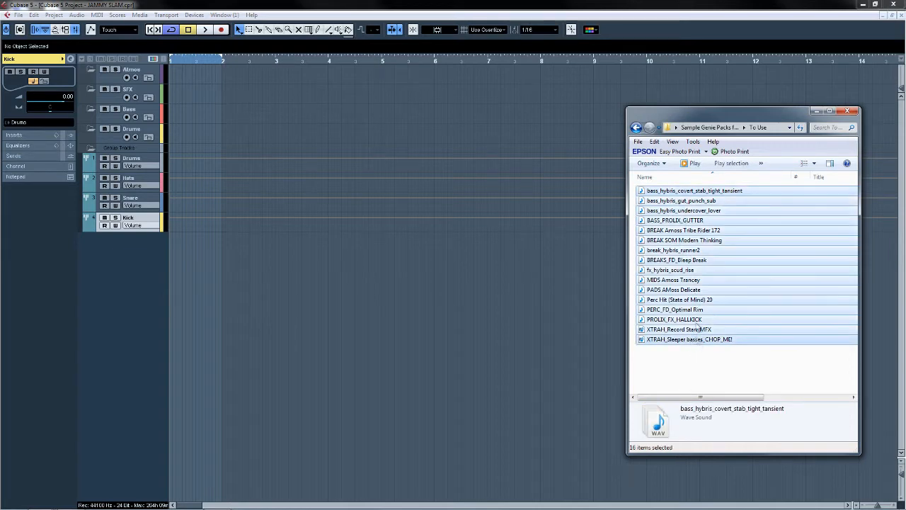
drag(675, 194, 169, 241)
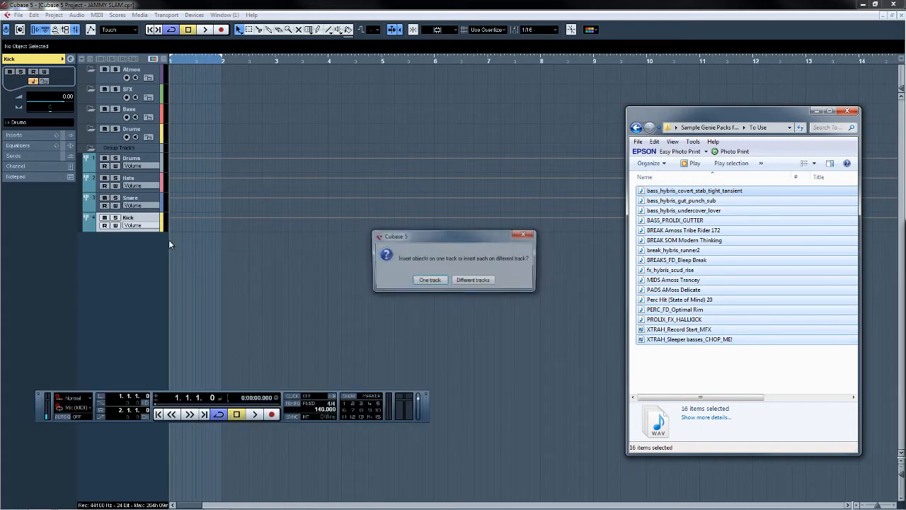
click(466, 283)
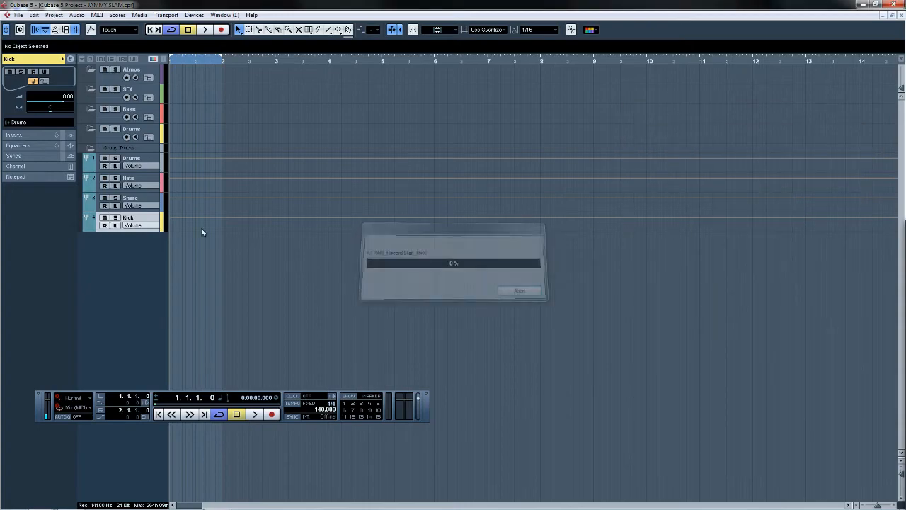
Move the three bass_hybris tracks and the BASS_PROLIX_GUTTER track into the Bass folder track
drag(177, 62, 110, 124)
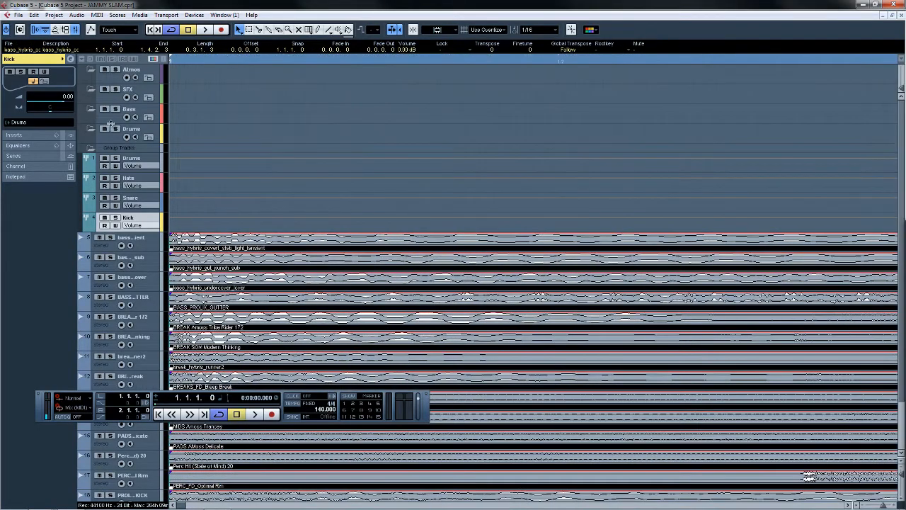
click(414, 30)
drag(152, 60, 149, 17)
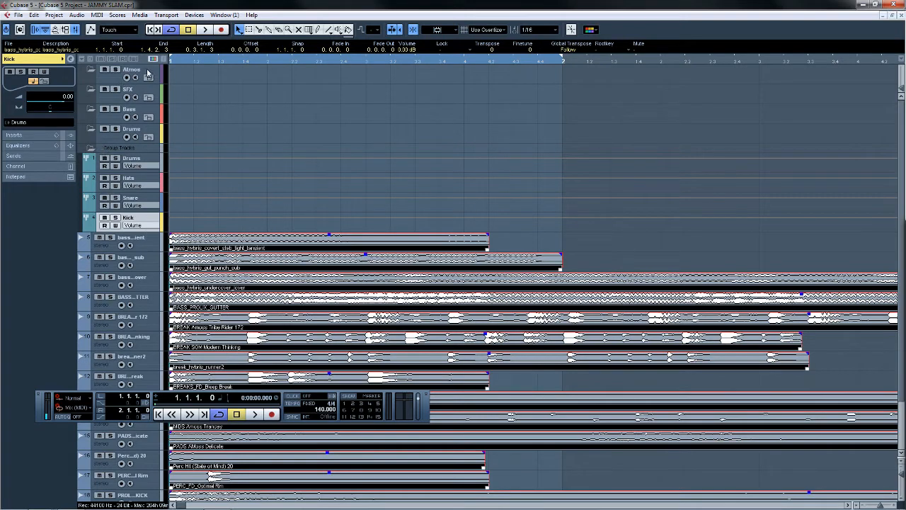
click(152, 249)
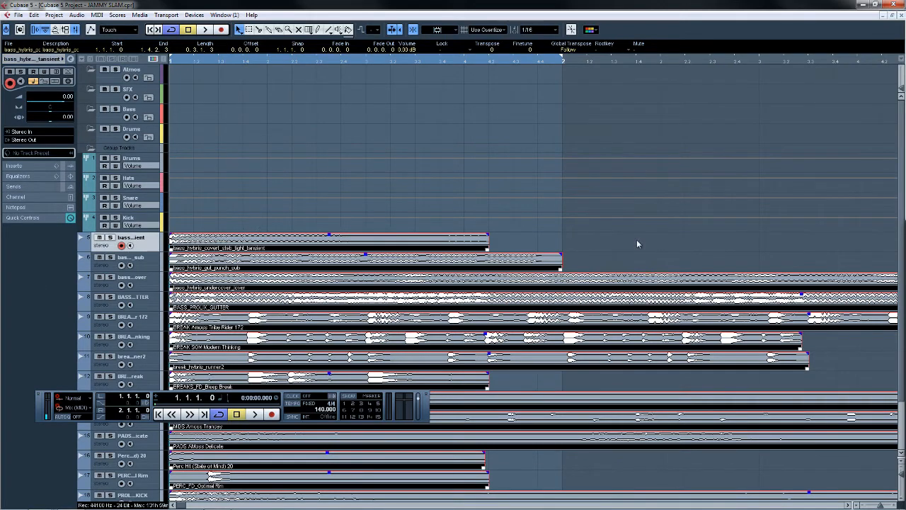
click(593, 251)
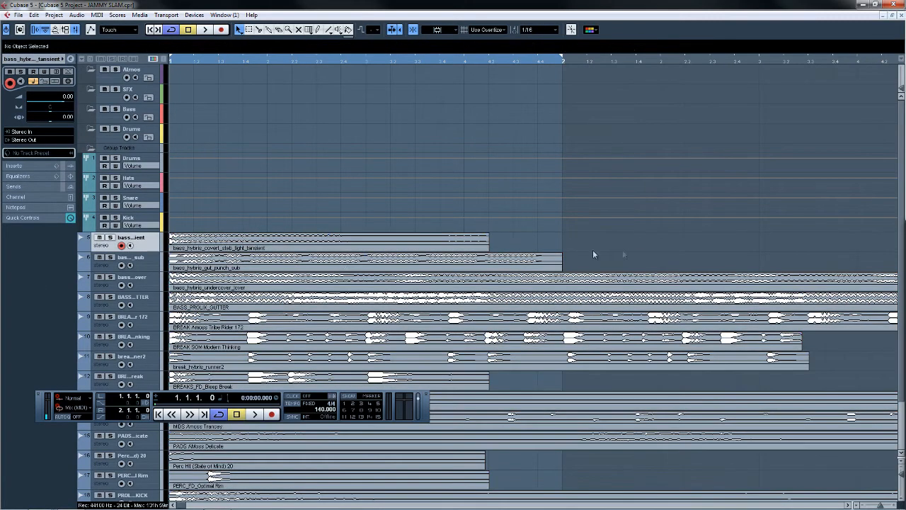
shift+click(148, 307)
drag(152, 248, 148, 117)
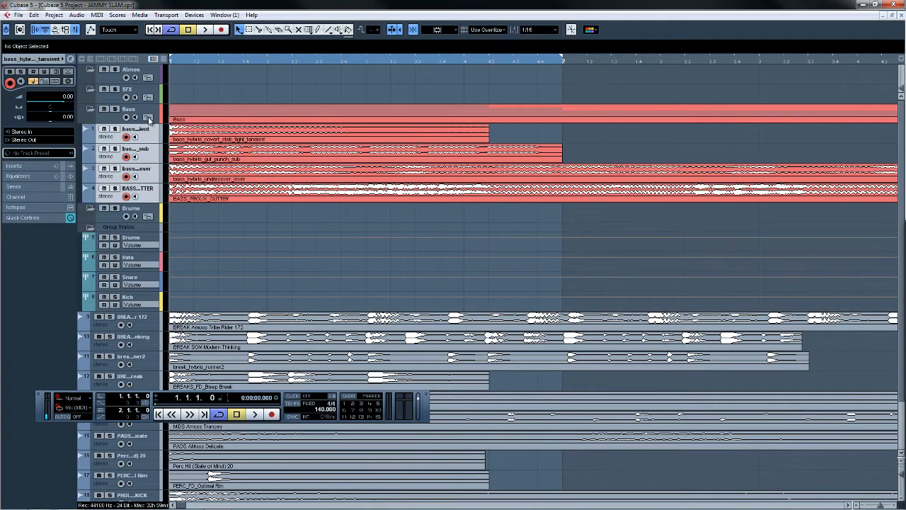
Move the four break tracks, from BREAK Amoss Tribe Rider 172 to BREAKS_FD_Bleep Break, into the Drums folder track
click(139, 328)
scroll(335, 237, down, 3)
shift+click(148, 317)
drag(152, 262, 137, 151)
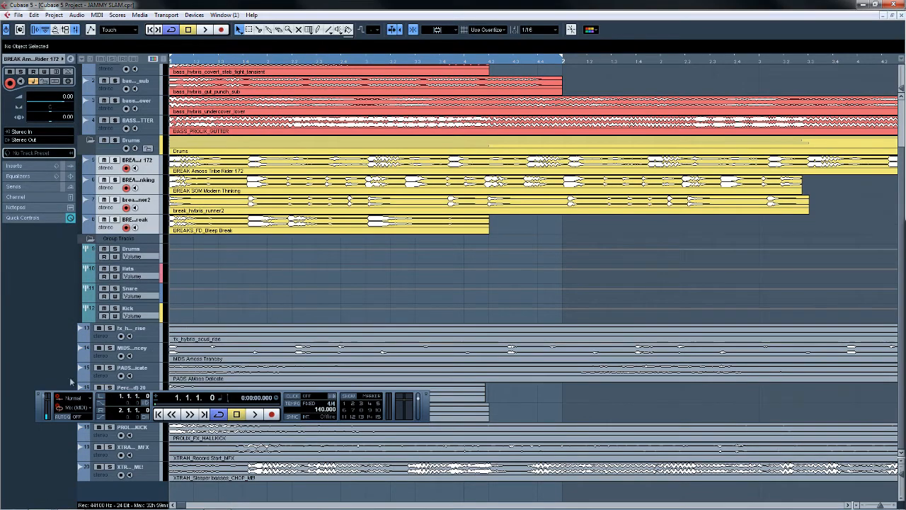
Hide the floating transport panel and move the fx_hybris_scud_rise, MIDS, PADS and two percussion tracks into the SFX folder track
click(40, 394)
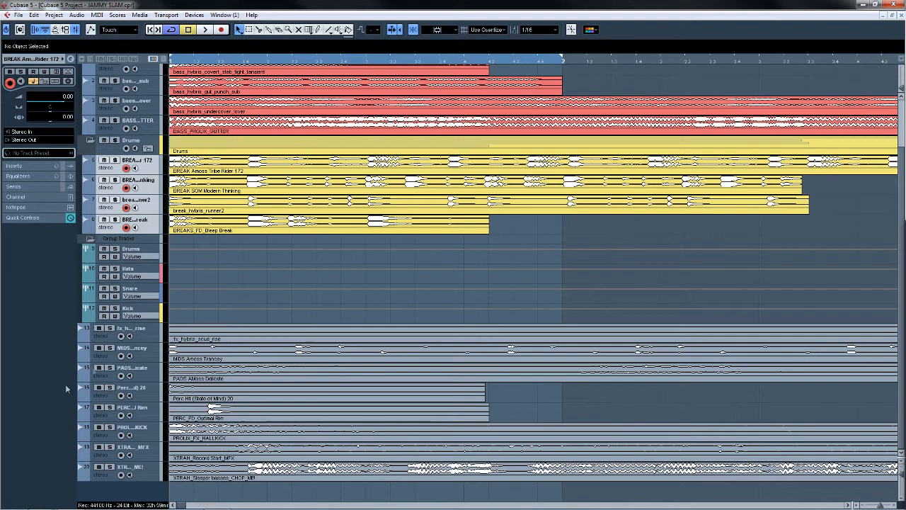
click(158, 335)
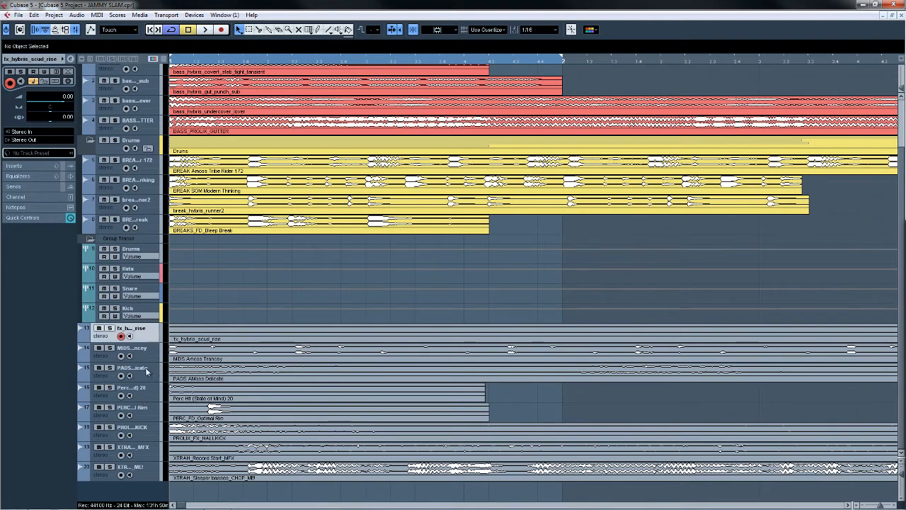
shift+click(147, 370)
shift+click(151, 416)
drag(157, 332, 138, 99)
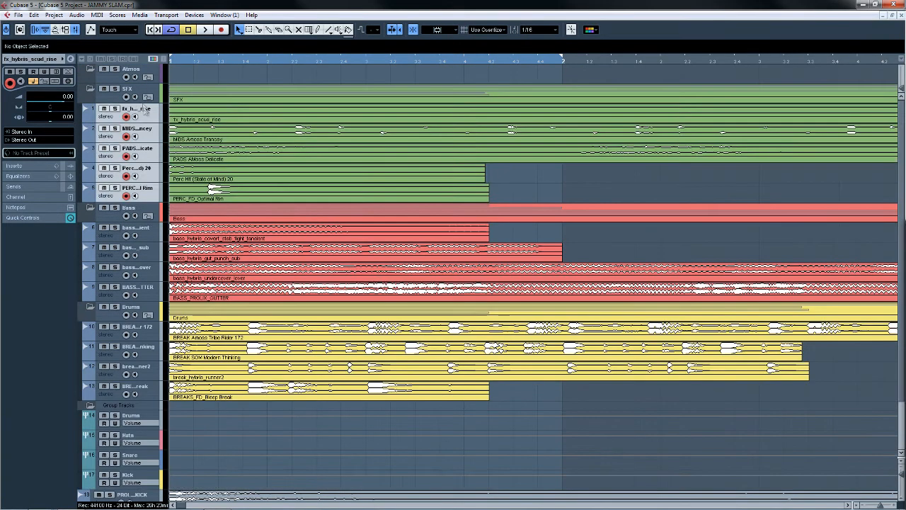
Move the PROLIX_FX_HALLKICK and XTRAH_Record Start_MFX tracks into the SFX folder track
scroll(163, 444, down, 3)
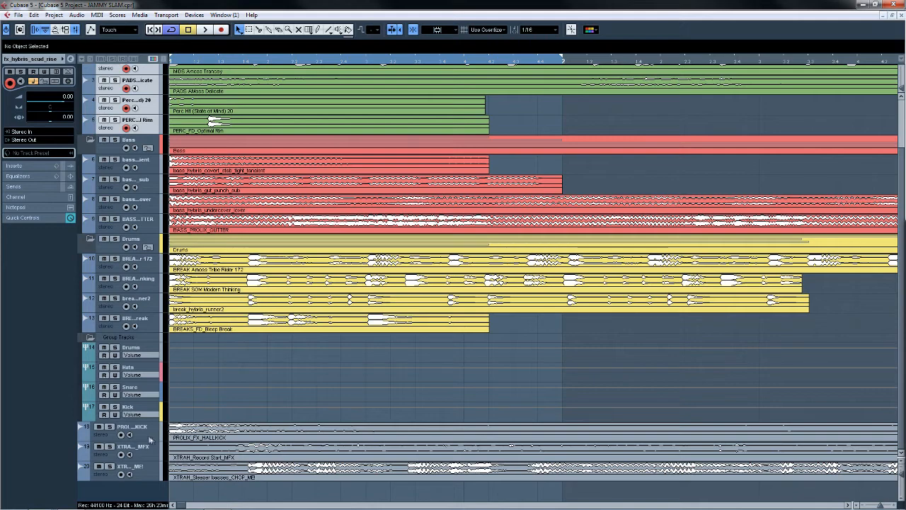
click(153, 435)
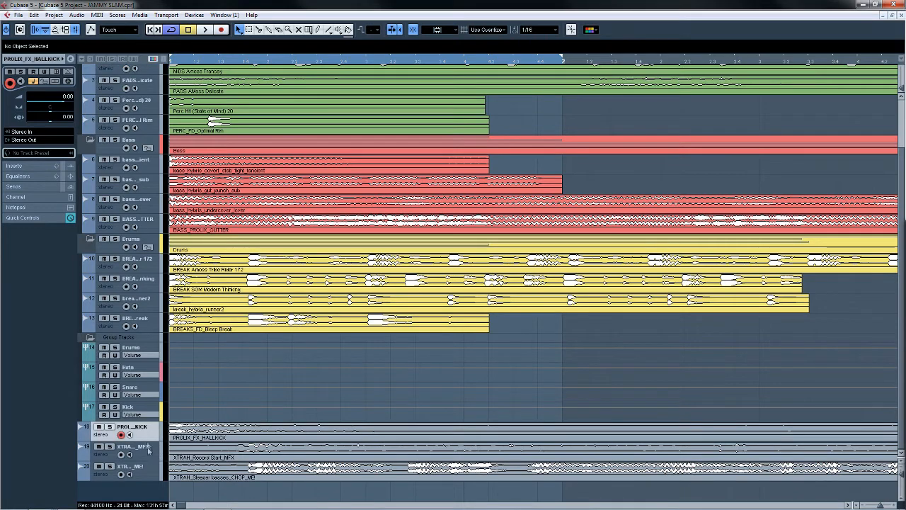
shift+click(149, 452)
drag(151, 436, 124, 79)
Move the XTRAH_Sleeper basses_CHOP_ME! track into the Bass folder track, and collapse the Bass and SFX folders
scroll(167, 453, down, 2)
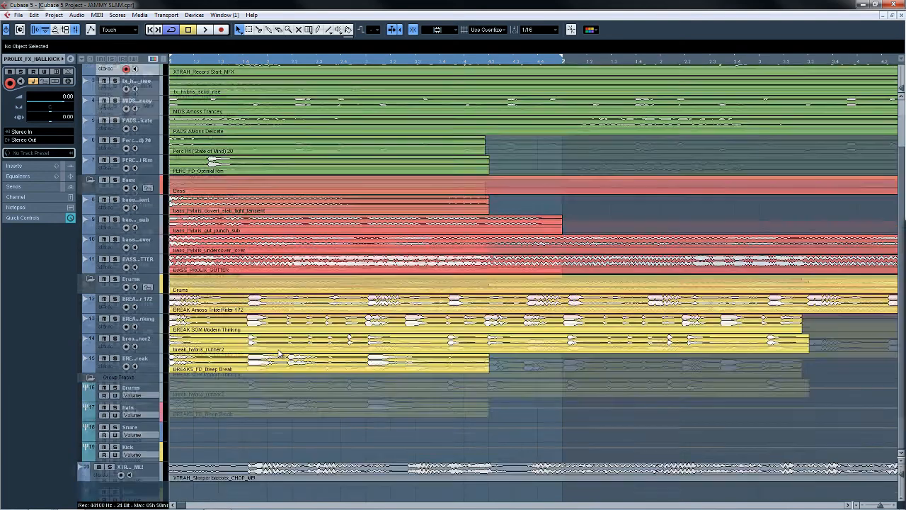
drag(158, 477, 116, 188)
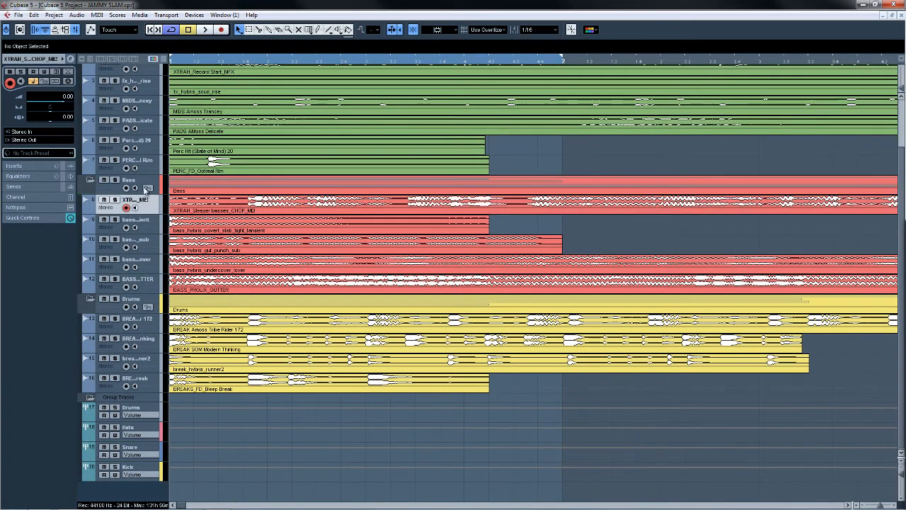
click(91, 182)
click(90, 89)
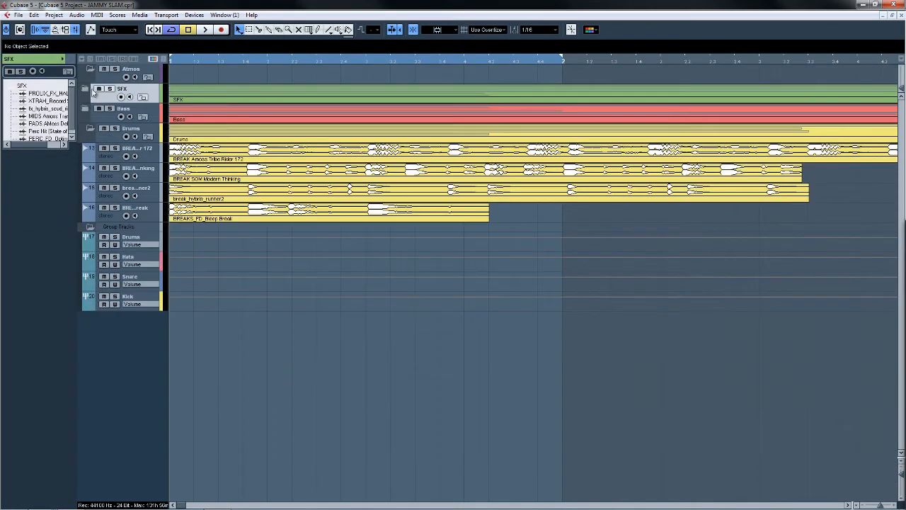
Audition the BREAK Amoss Tribe Rider 172 track in solo from the project start, with cycle playback turned off
click(114, 149)
drag(187, 62, 145, 57)
key(space)
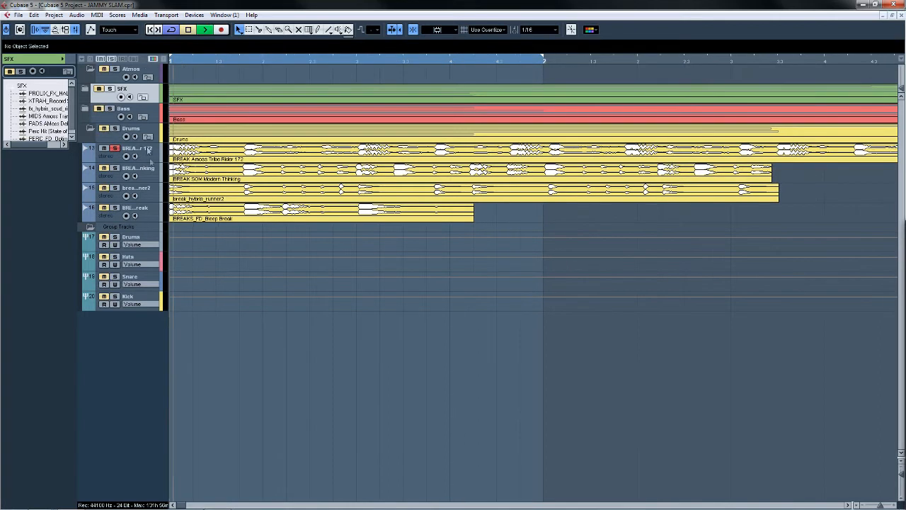
click(173, 31)
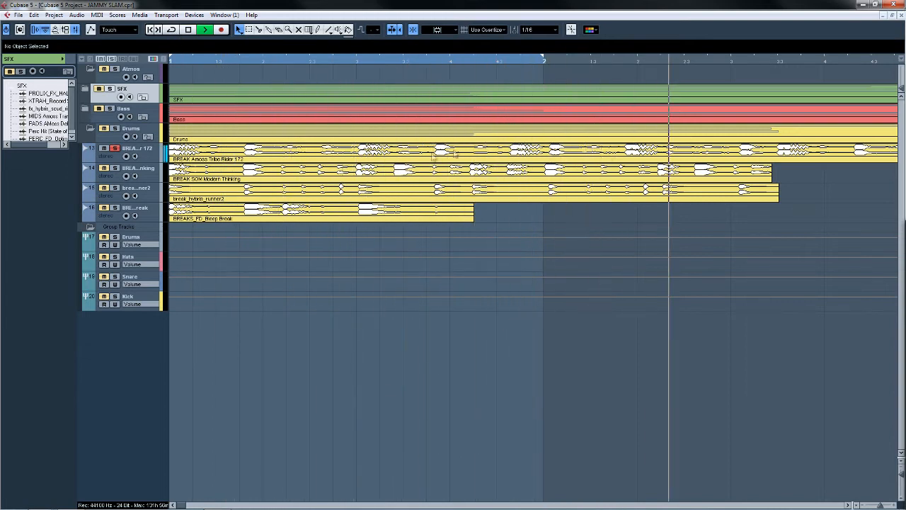
key(space)
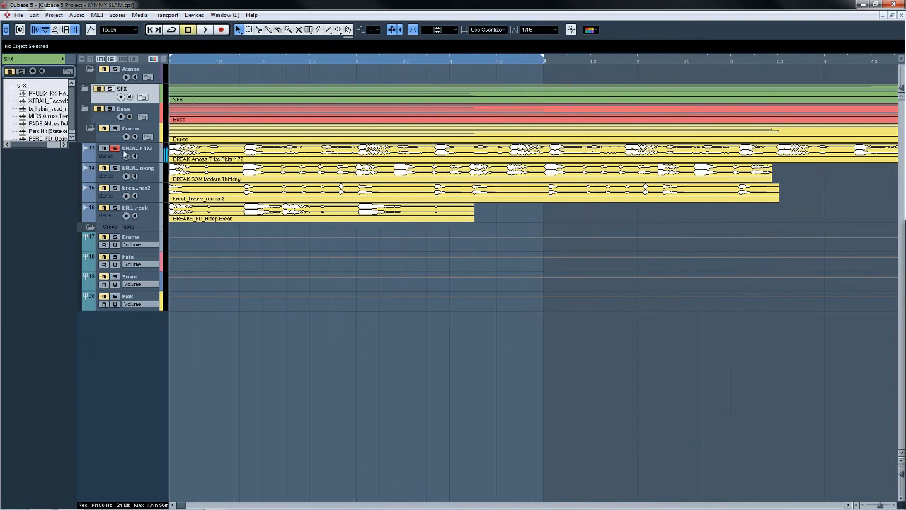
click(116, 149)
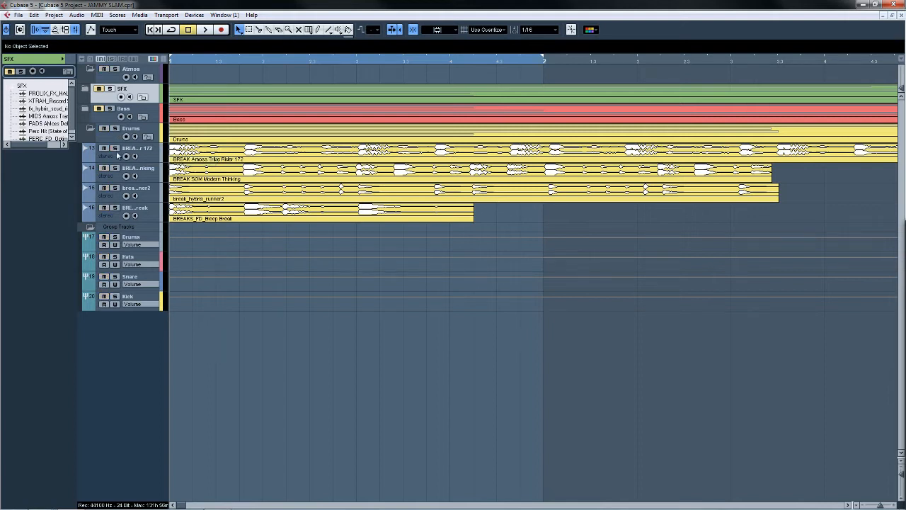
Audition the BREAK SOM Modern Thinking track in solo, and clear its solo after playback
click(116, 169)
key(space)
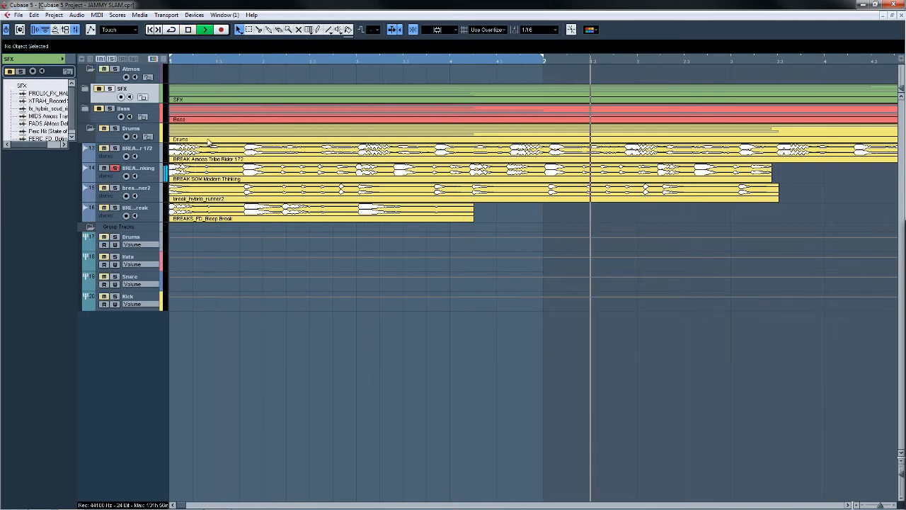
key(space)
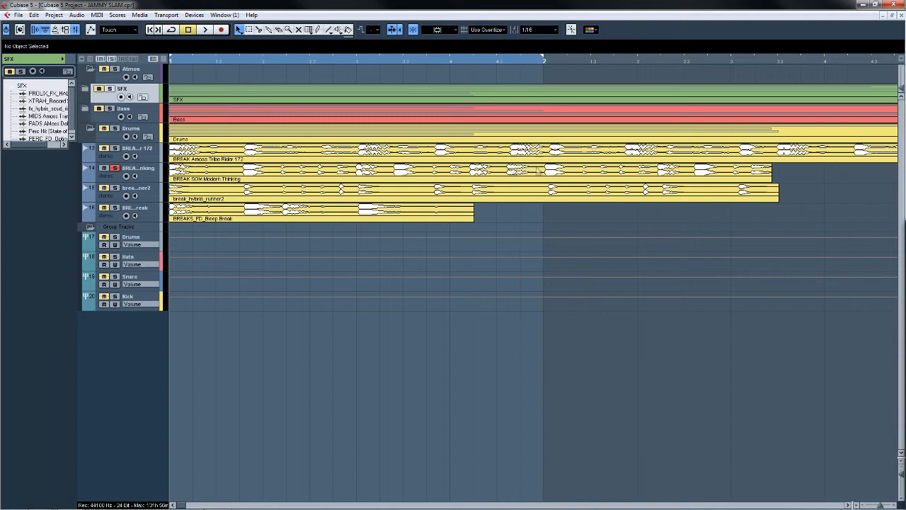
click(115, 168)
Audition the break_hybris_runner2 track in solo, and clear its solo after playback
click(114, 187)
key(space)
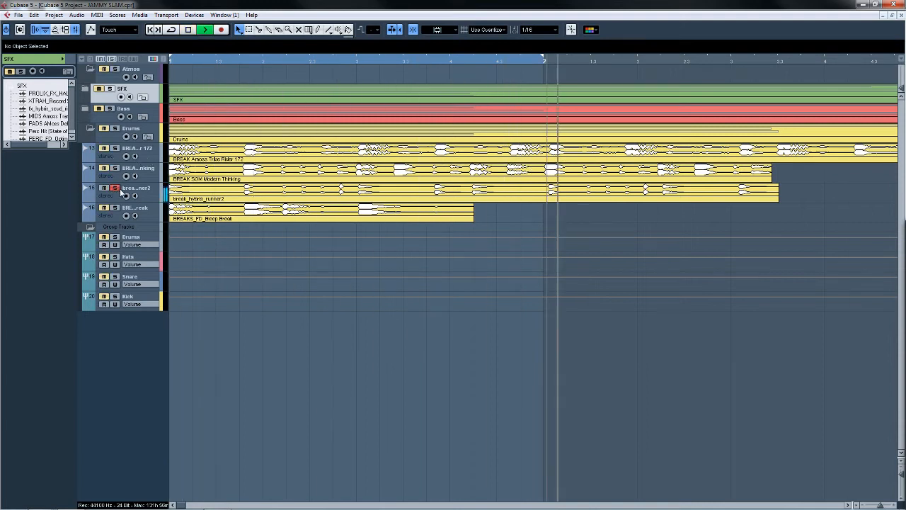
key(space)
click(114, 187)
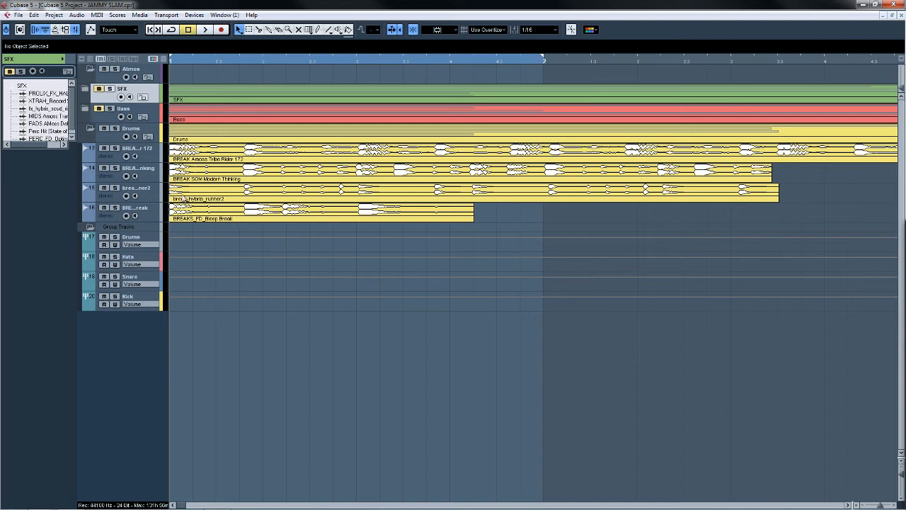
Audition the BREAKS_FD_Bleep Break track in solo twice, and clear its solo after playback
click(114, 208)
key(space)
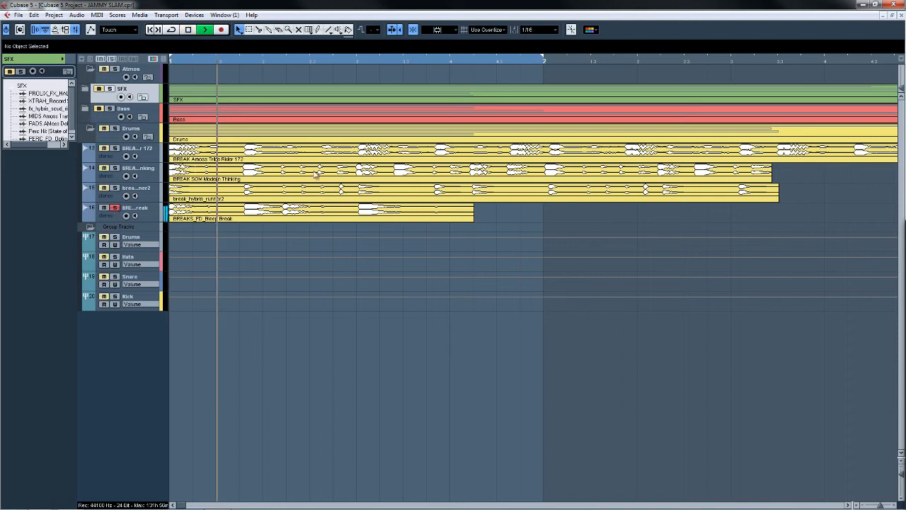
key(space)
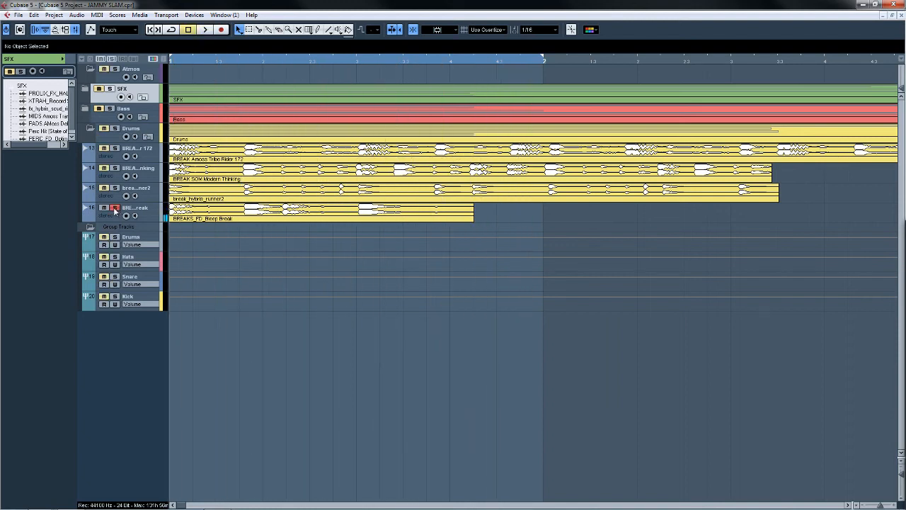
click(114, 208)
click(115, 210)
key(space)
key(space)
click(115, 208)
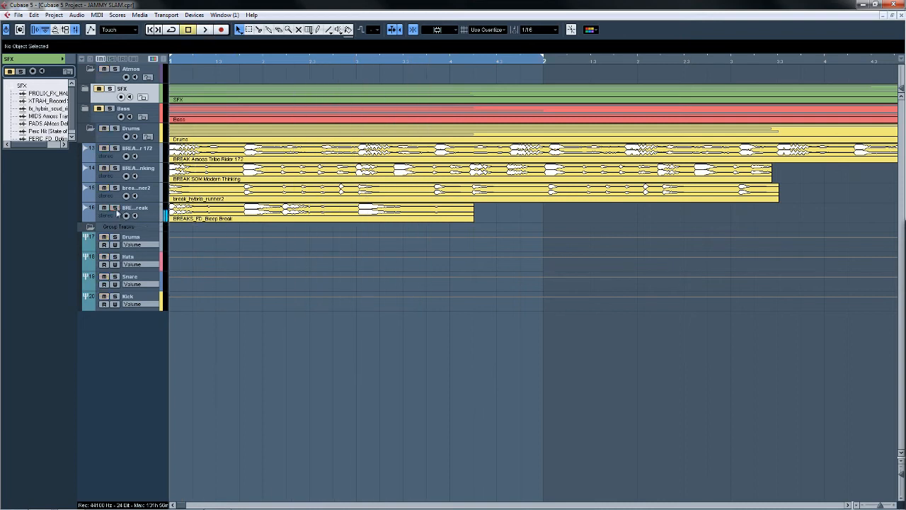